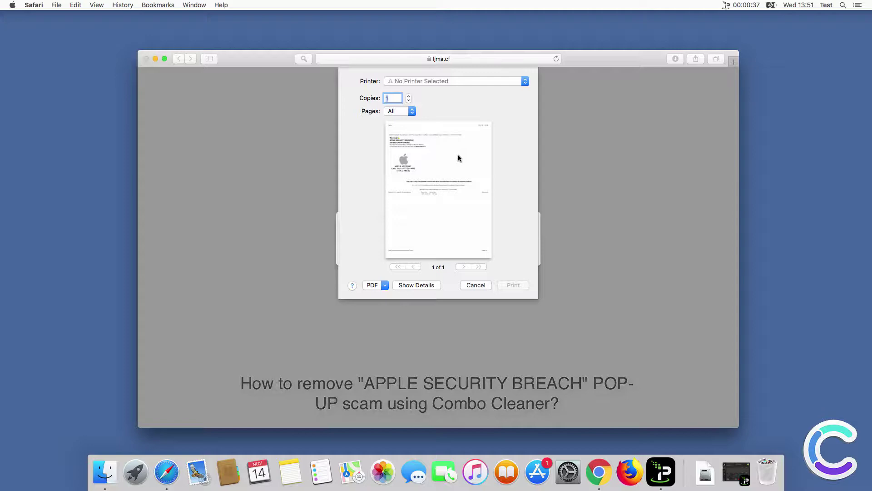
- Cancel the scam page's print request and dismiss the fake FaceTime call notification in Safari
click(485, 289)
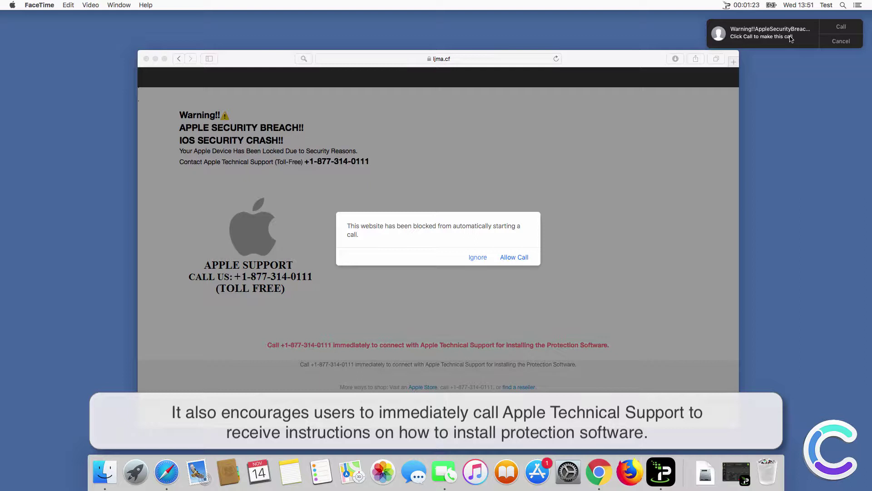
click(841, 41)
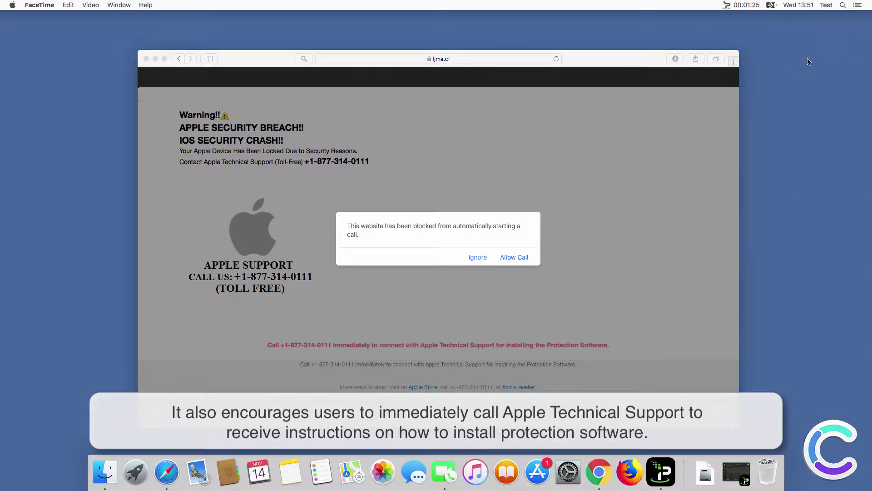
click(532, 165)
click(478, 259)
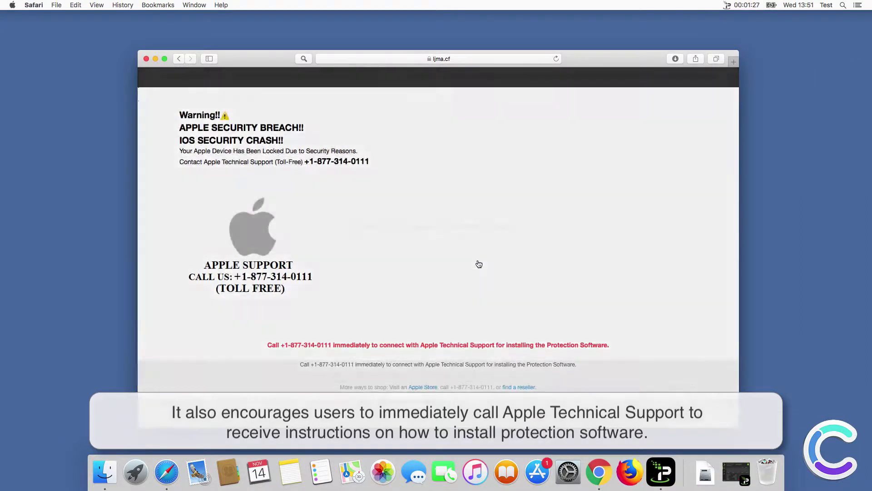
- Reveal the scam page's full web address, then close the Safari window
click(478, 259)
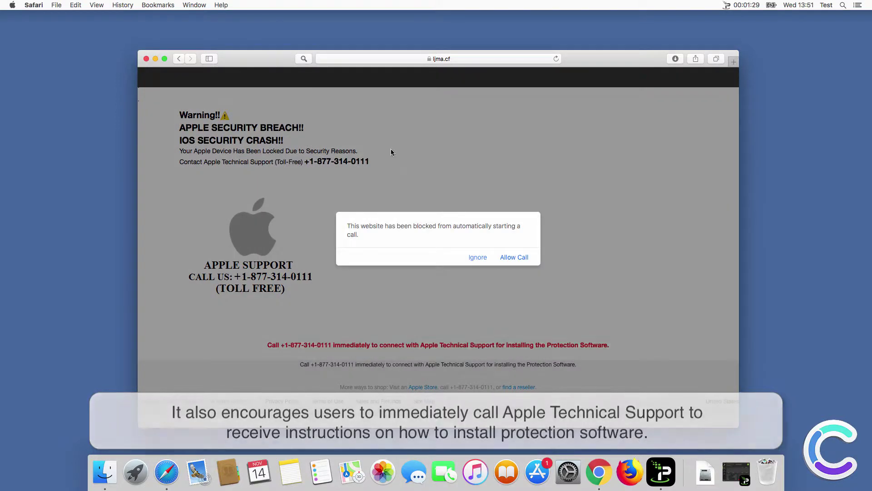
key(super+l)
key(Escape)
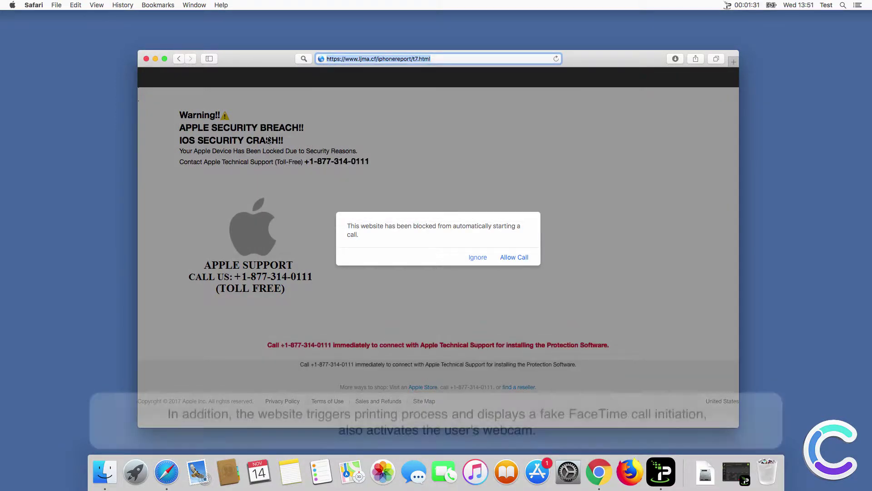
click(477, 259)
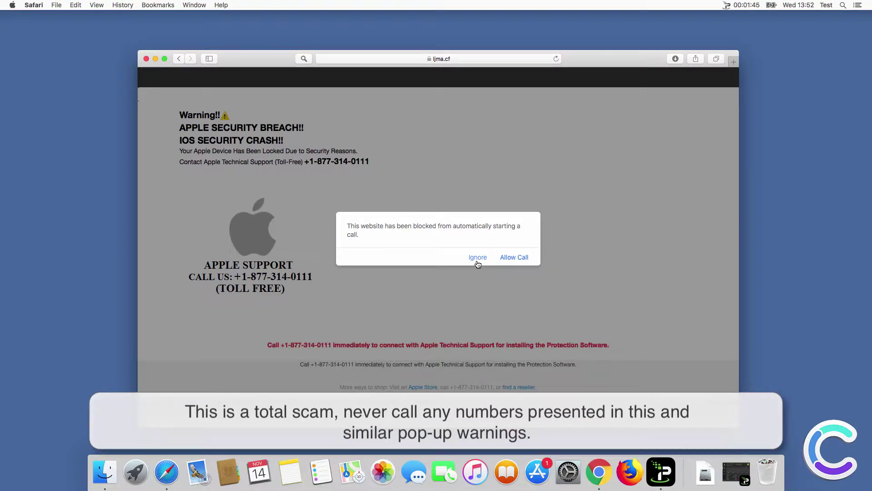
click(146, 60)
- Show the scam page in Chrome, declining its FaceTime prompt and print request
click(609, 477)
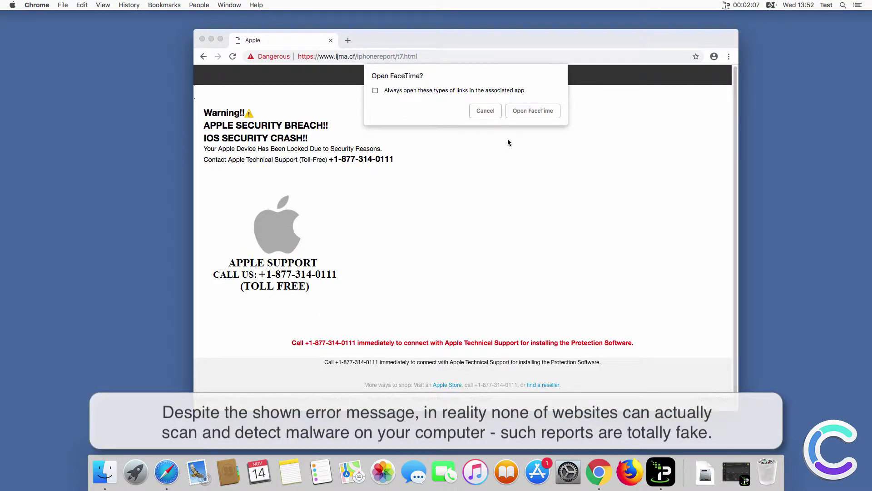
click(494, 114)
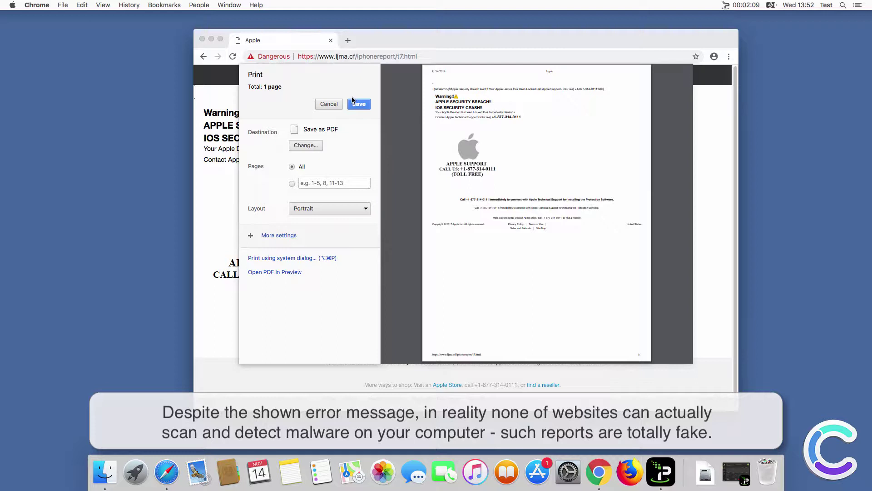
click(329, 104)
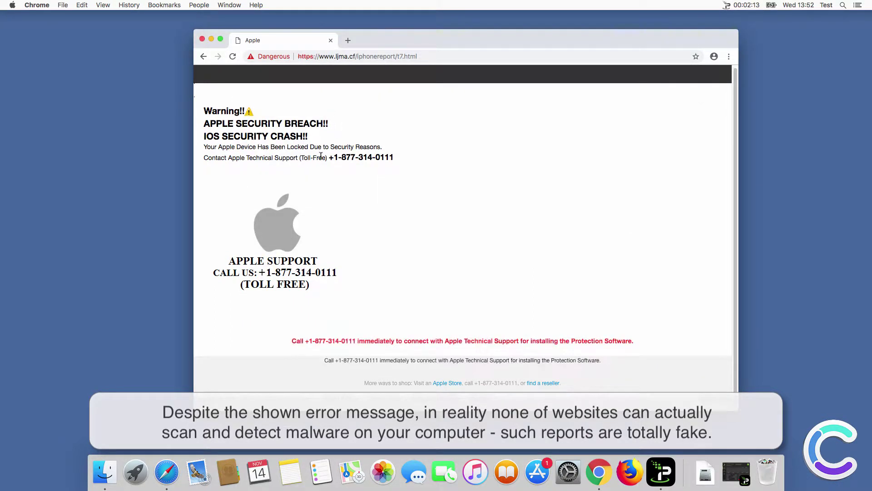
scroll(564, 366, down, 1)
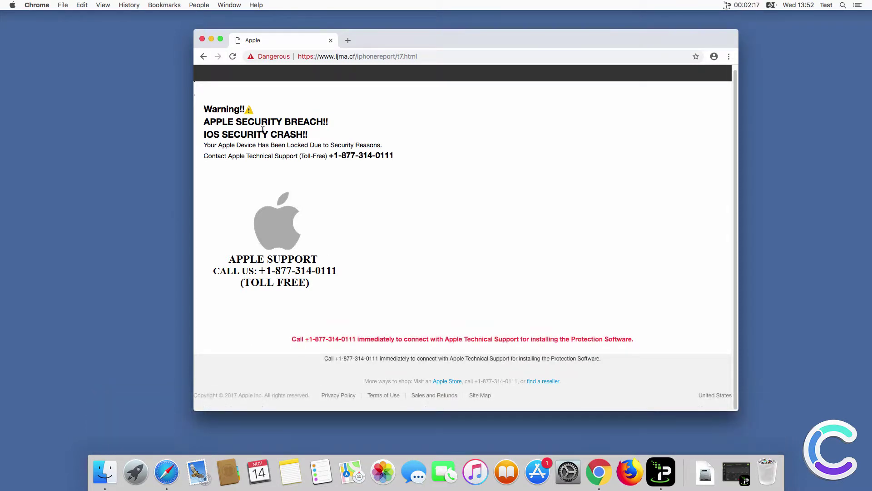
- Close Chrome, show the scam page in Firefox, cancel its print request and dismiss the Deceptive Site warning
click(202, 41)
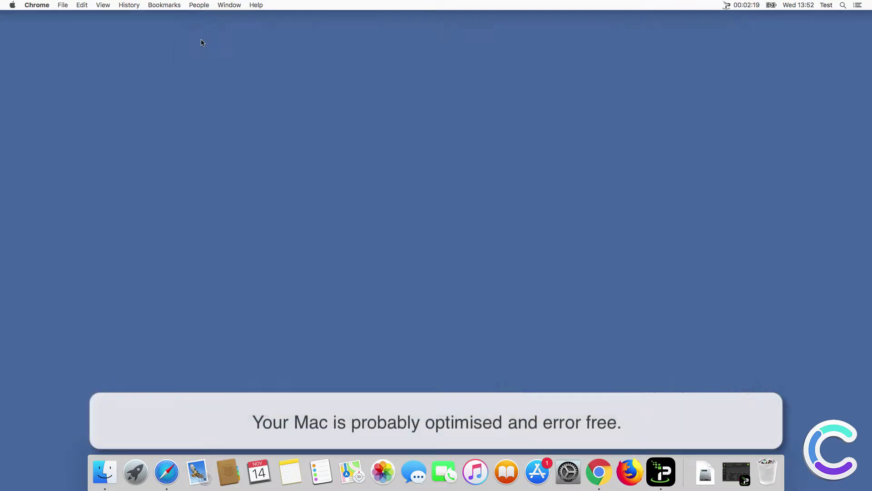
click(324, 153)
click(631, 473)
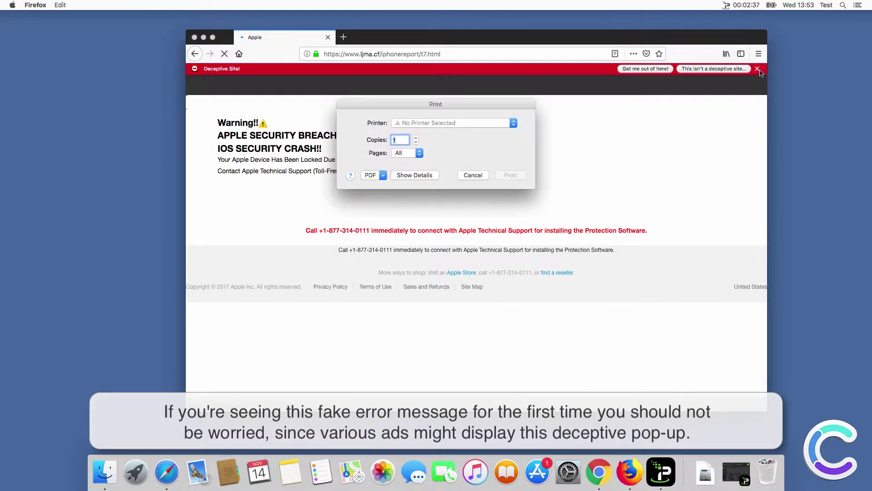
click(473, 175)
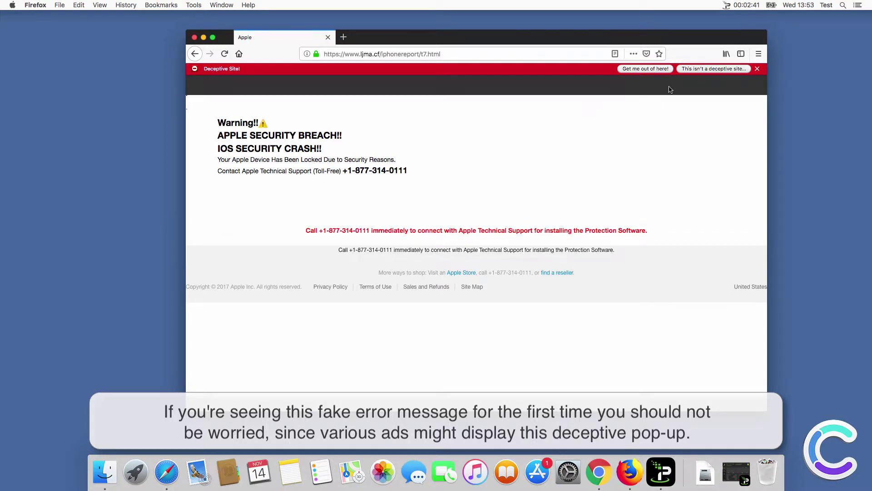
click(756, 69)
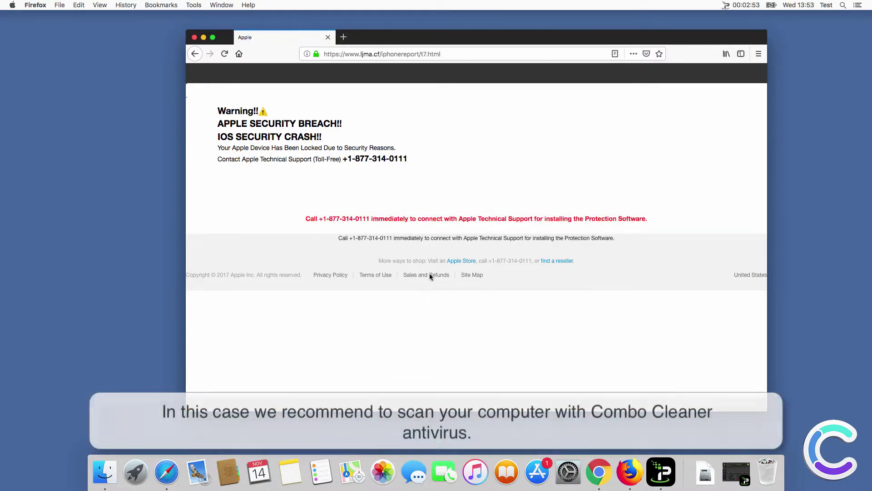
click(194, 37)
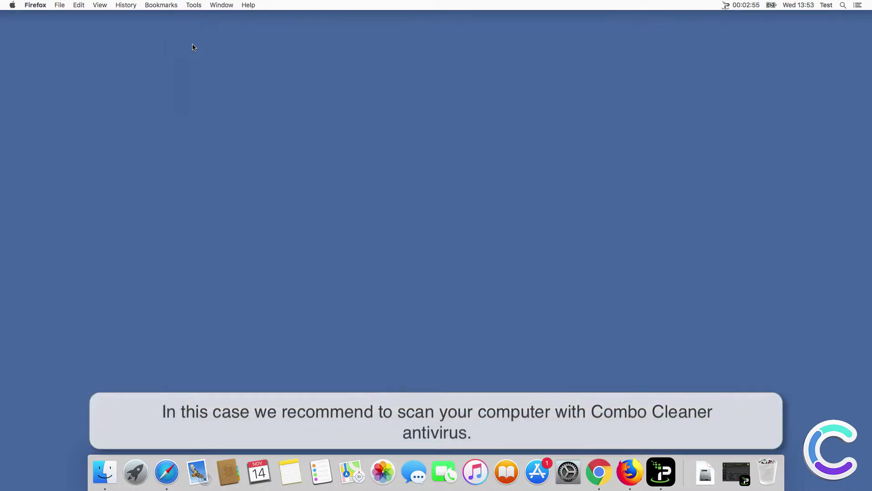
click(168, 474)
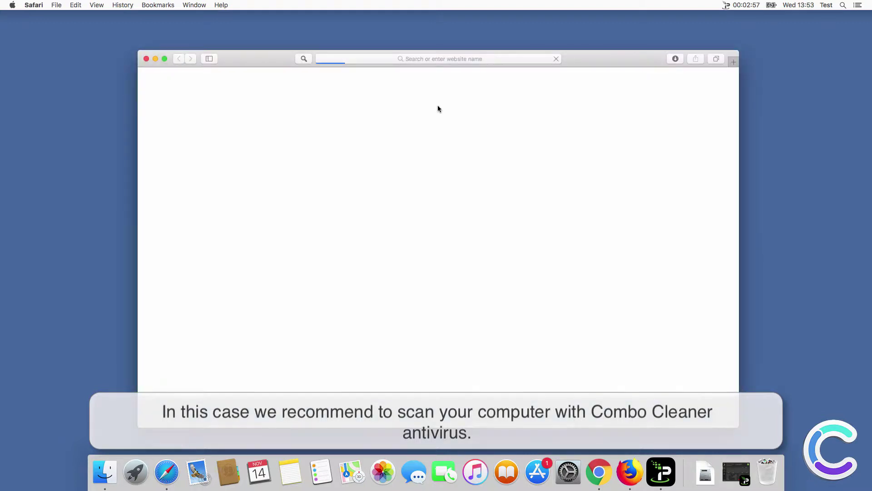
click(439, 60)
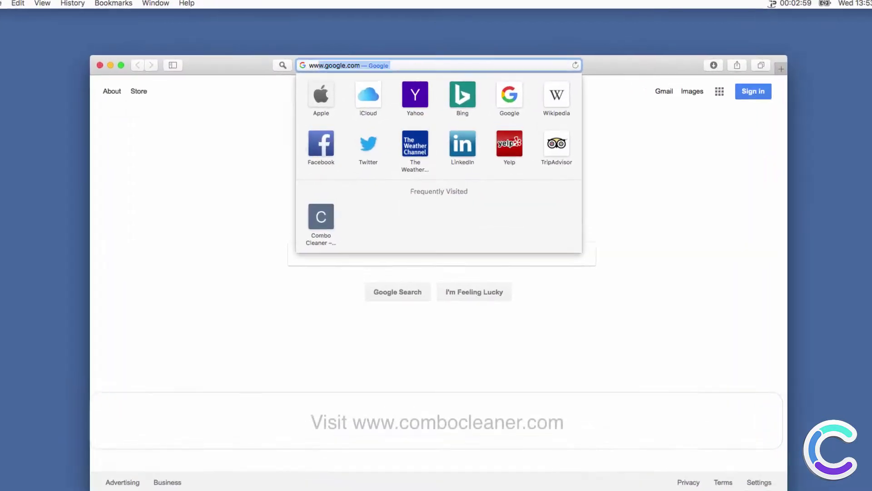
text(www.combocleaner.)
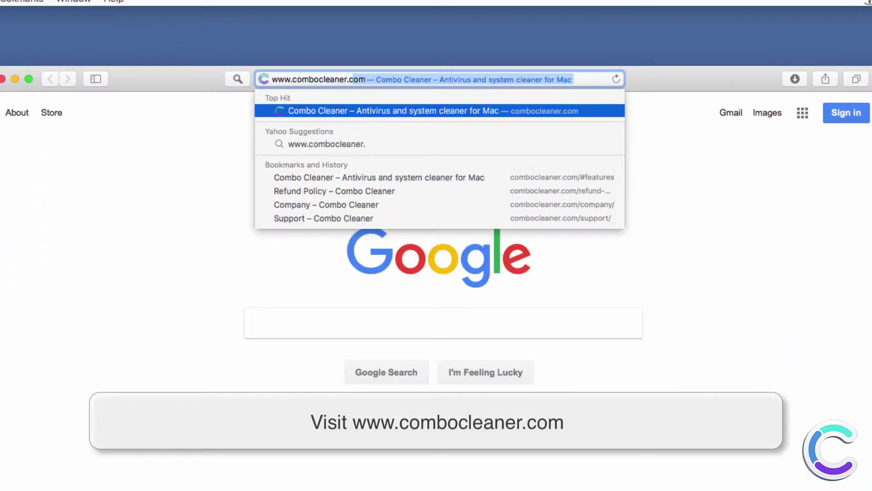
key(Return)
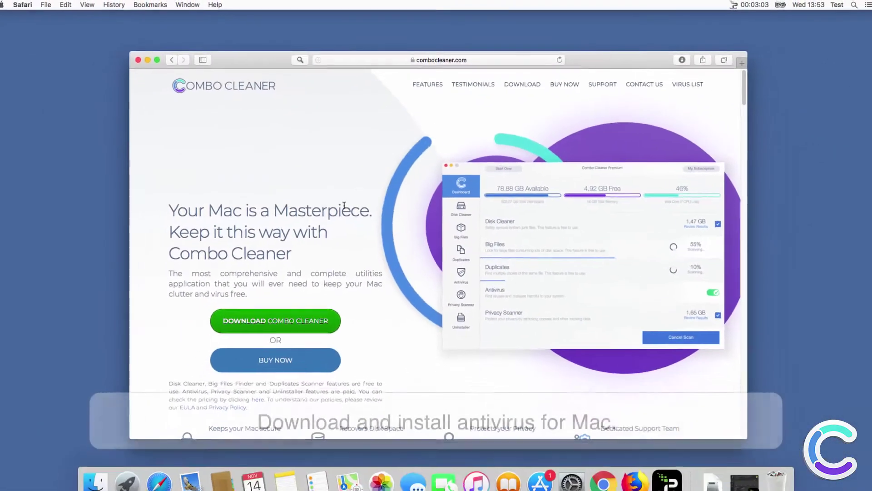
click(298, 321)
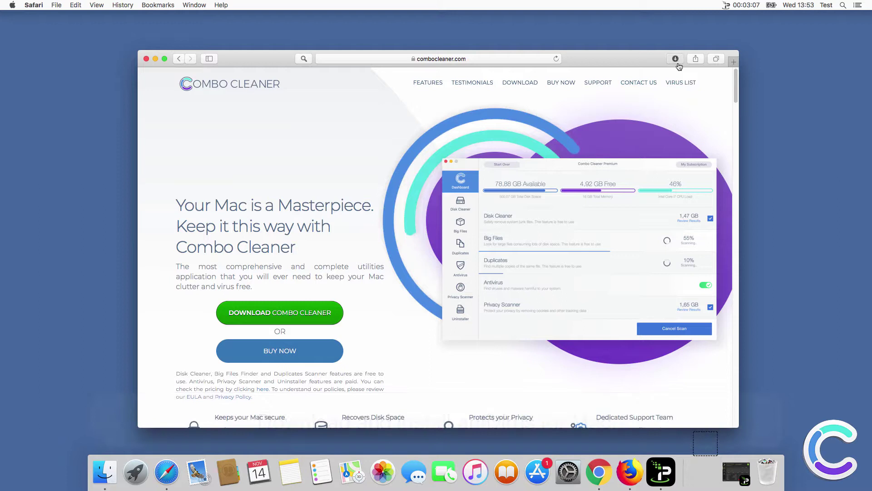
- Reveal the downloaded combocleaner.dmg in the Finder Downloads folder
click(675, 60)
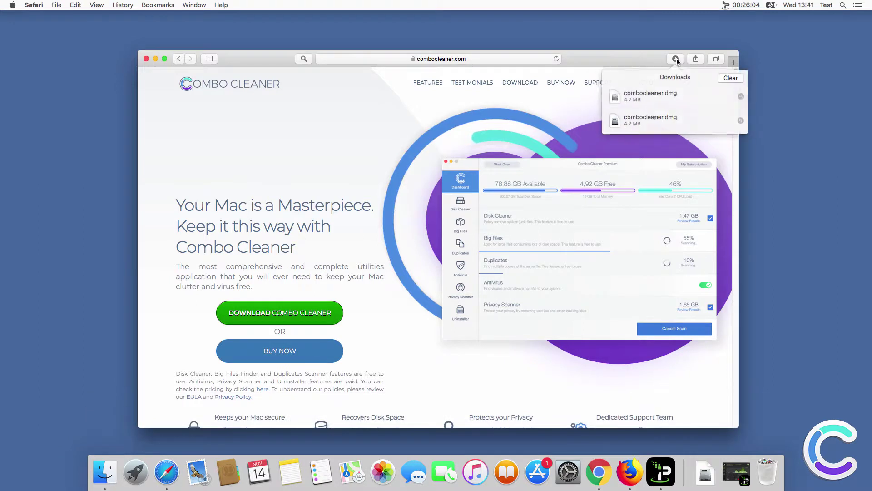
click(741, 96)
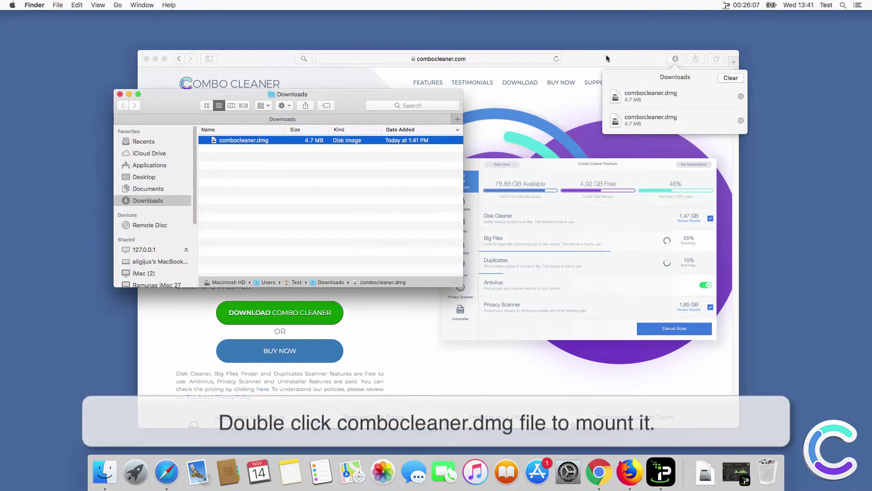
- Mount combocleaner.dmg, copy Combo Cleaner into Applications and close the disk, Downloads and Safari windows
double_click(363, 141)
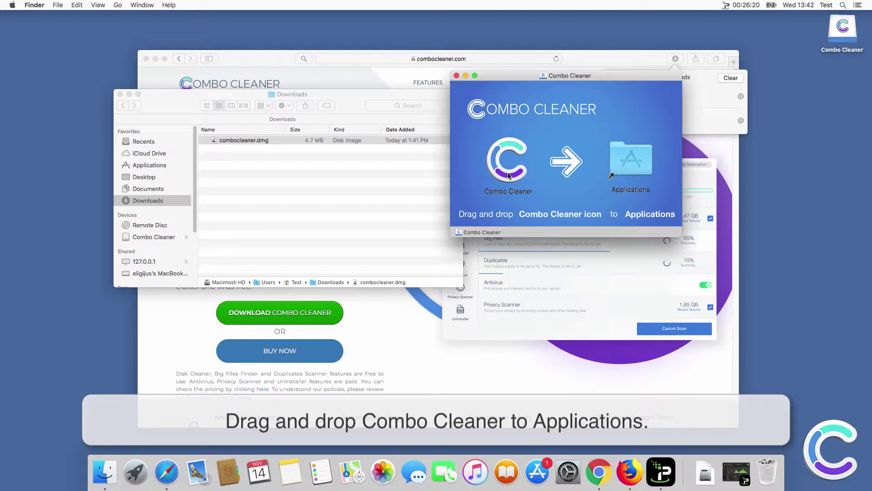
drag(508, 177, 631, 160)
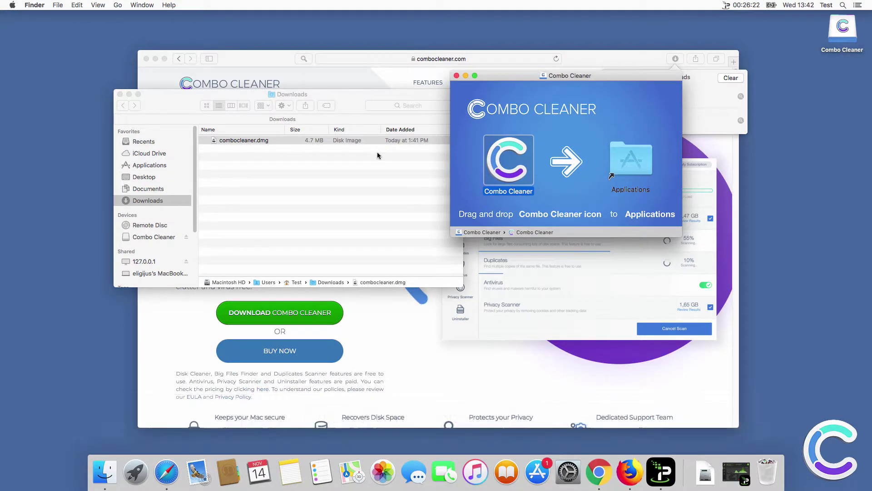
click(457, 76)
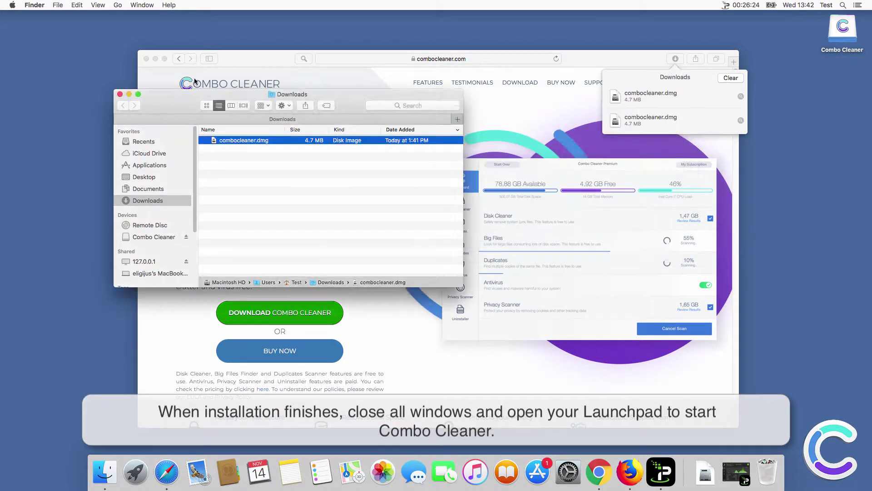
click(120, 94)
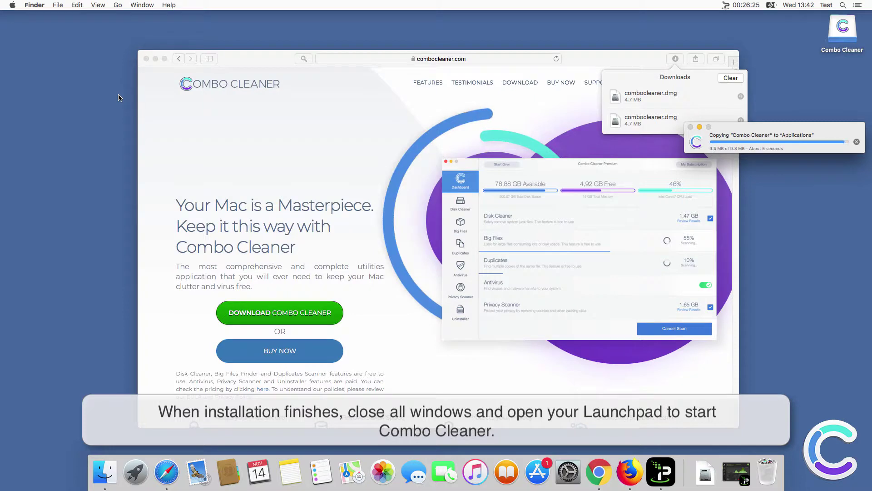
click(145, 60)
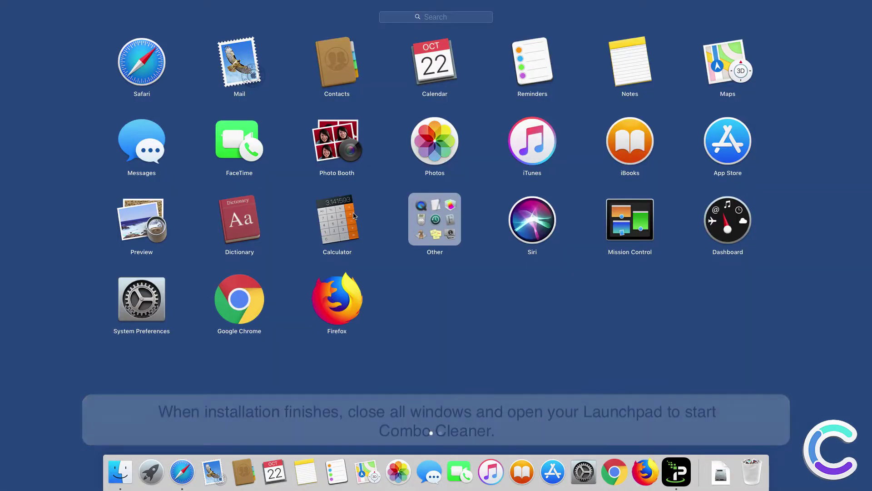
- Launch Combo Cleaner from Launchpad, approve opening it and accept the license agreement
click(442, 284)
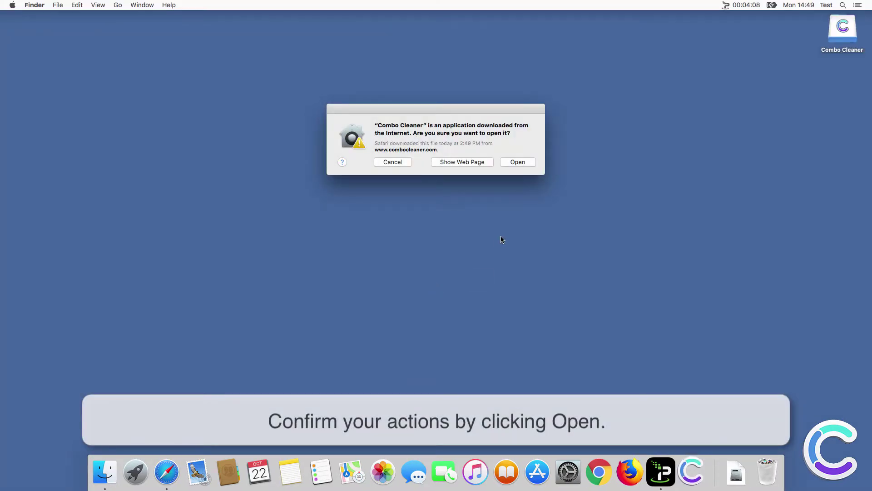
click(518, 165)
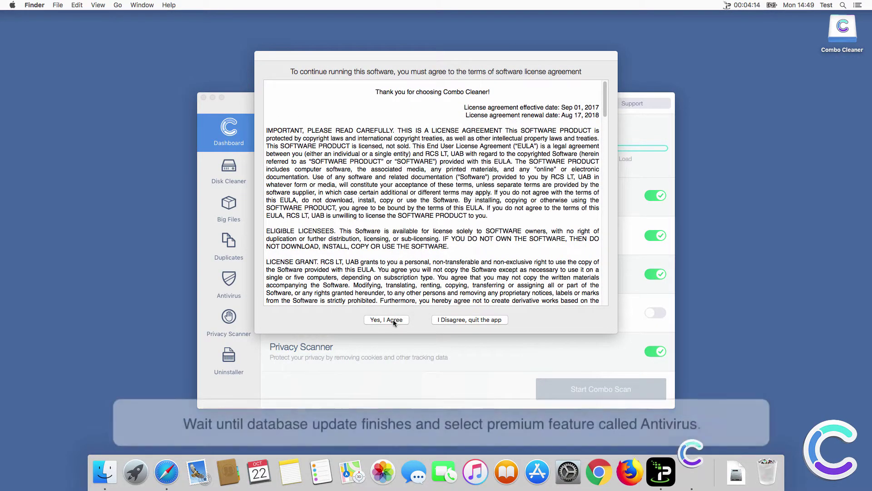
click(394, 320)
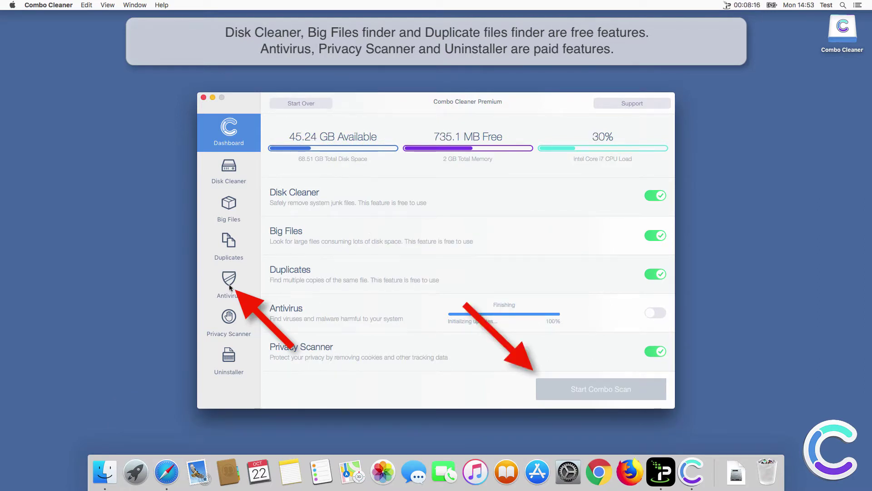
- Start a Full Scan of all files and folders from the Antivirus section
click(229, 284)
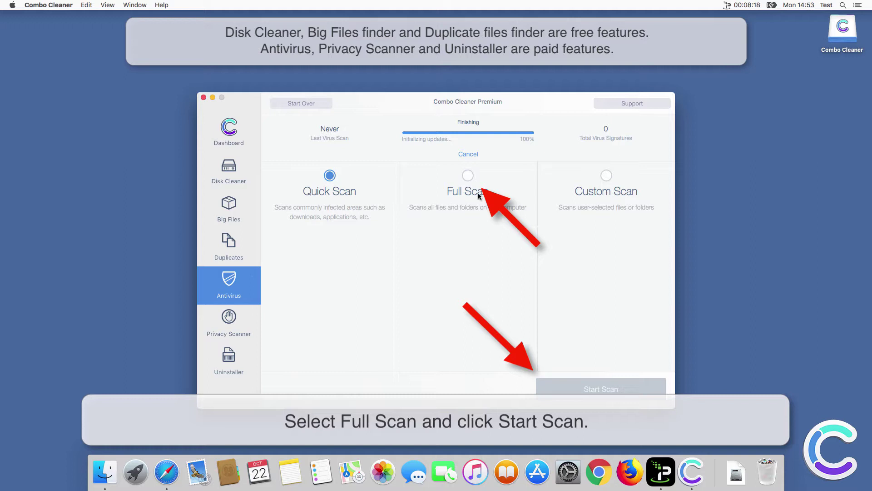
click(468, 176)
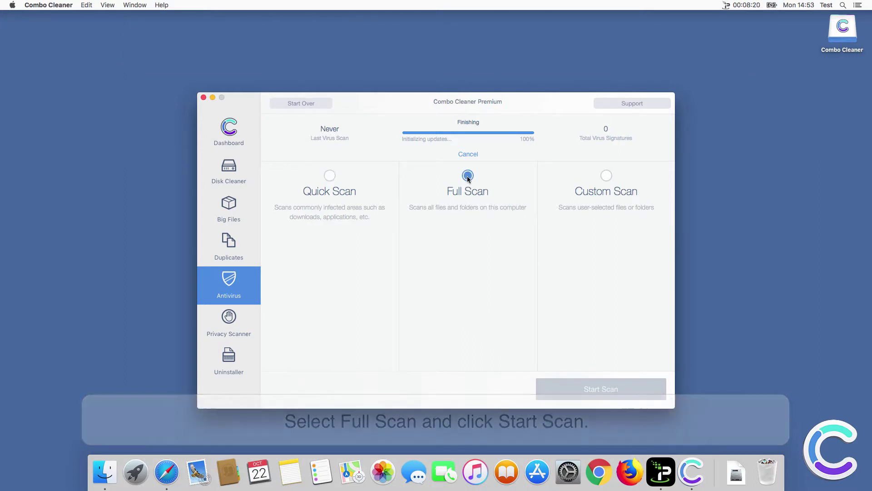
click(574, 390)
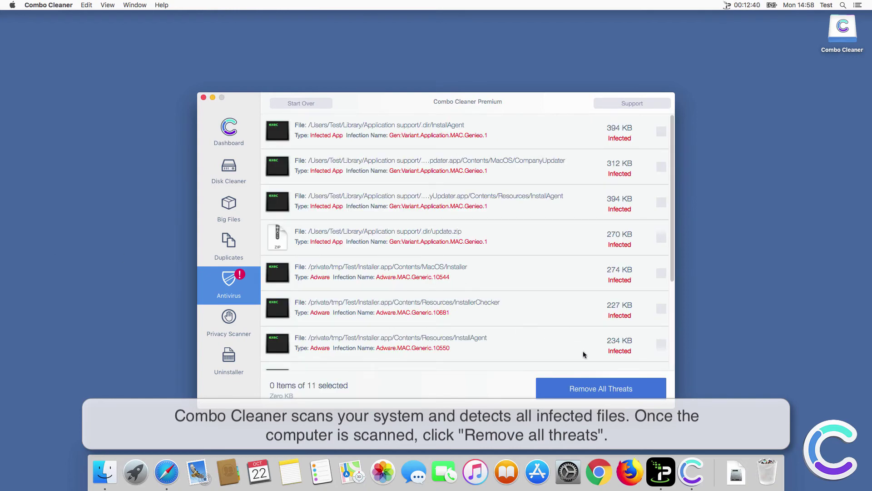
- Remove all 11 detected threats and restart the Mac to finish the cleanup
click(605, 389)
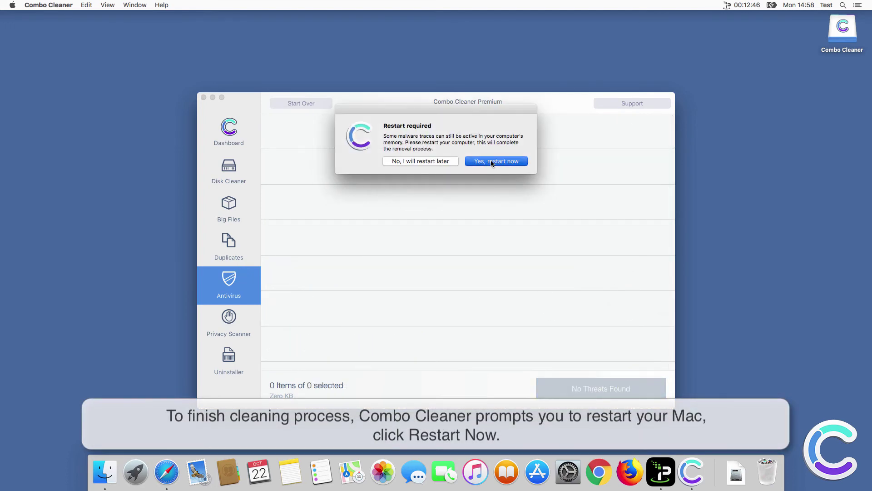
click(491, 162)
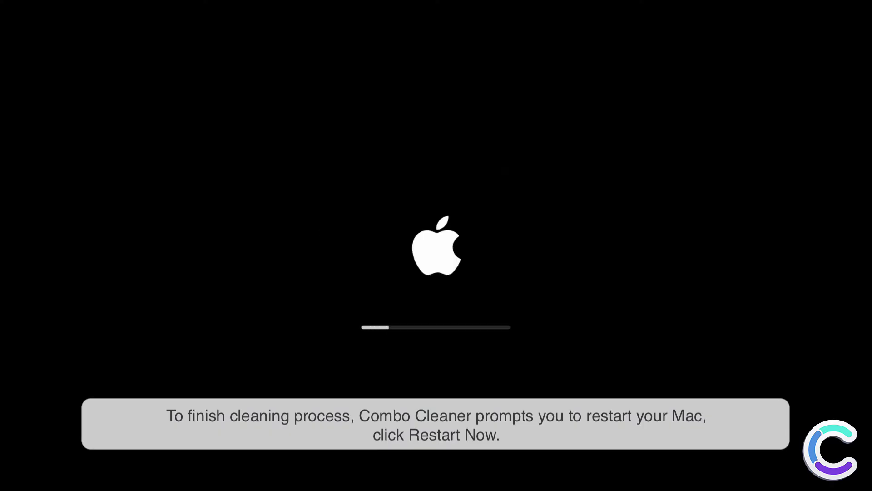